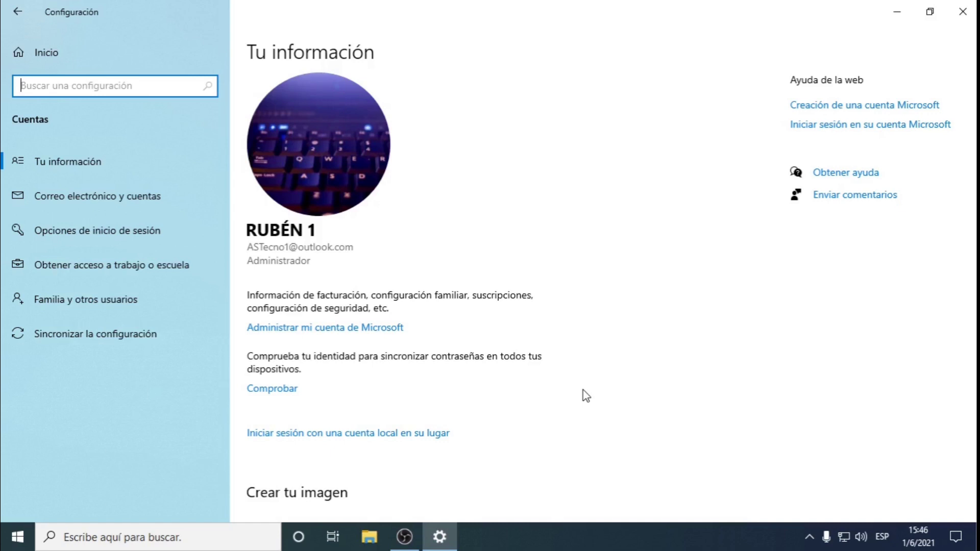
Add another person to this PC as a local user without a Microsoft account, named ASTecno, leaving the password blank
{"action": "scroll", "coordinate": [583, 389], "scroll_direction": "down", "scroll_amount": 3}
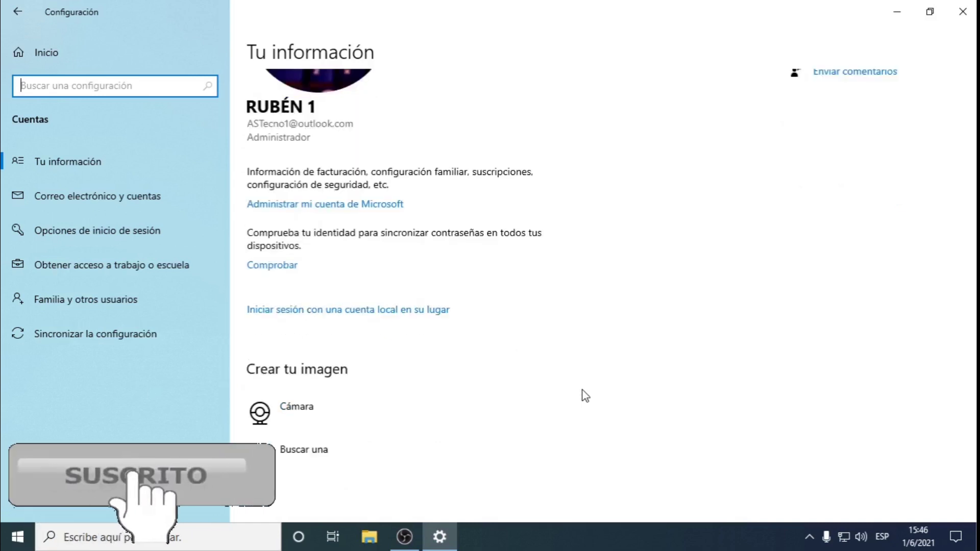
{"action": "left_click", "coordinate": [54, 303]}
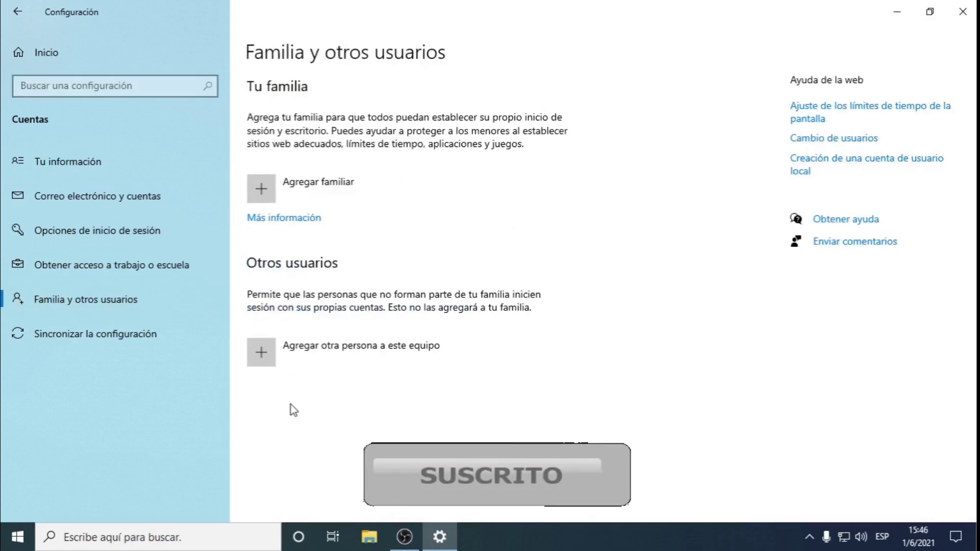
{"action": "left_click", "coordinate": [261, 356]}
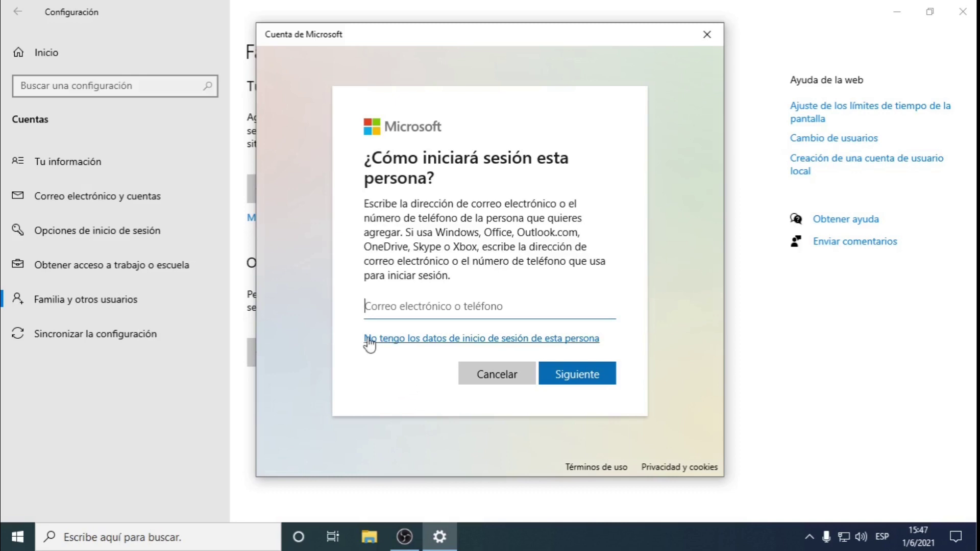
{"action": "left_click", "coordinate": [397, 343]}
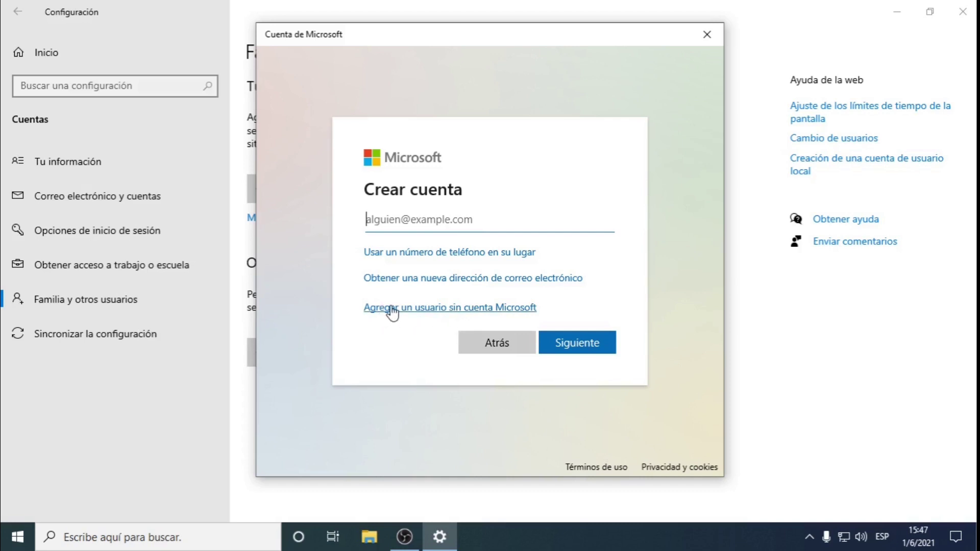
{"action": "left_click", "coordinate": [392, 307]}
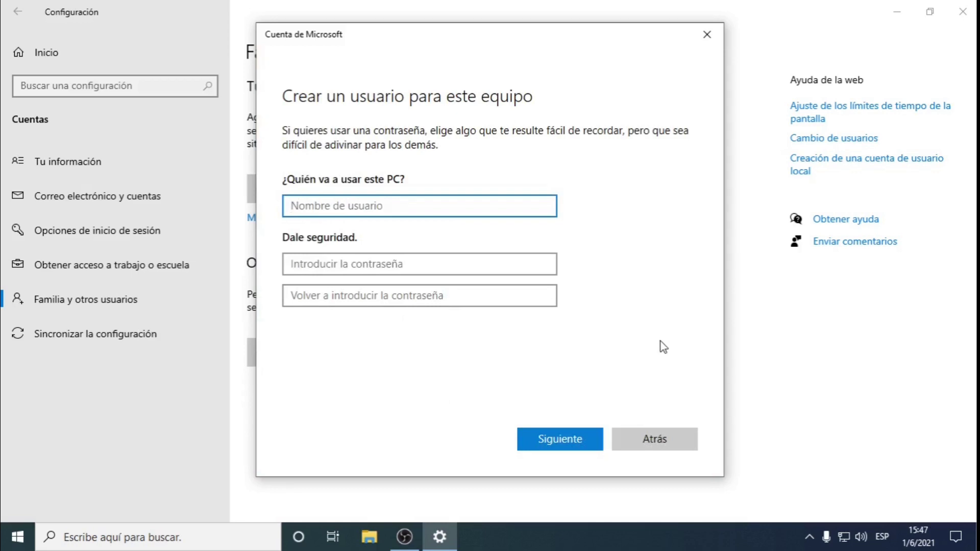
{"action": "type", "text": "AST"}
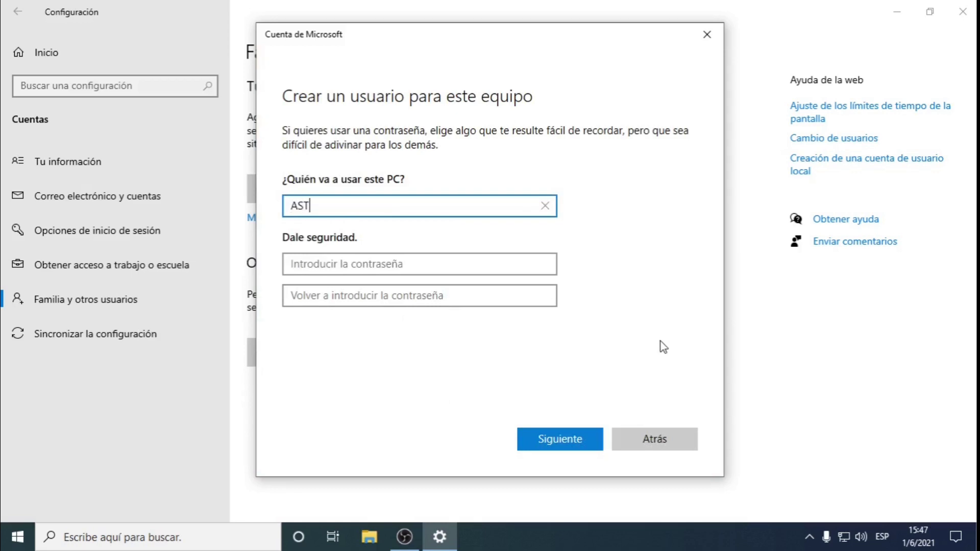
{"action": "type", "text": "ecno"}
{"action": "left_click", "coordinate": [557, 437]}
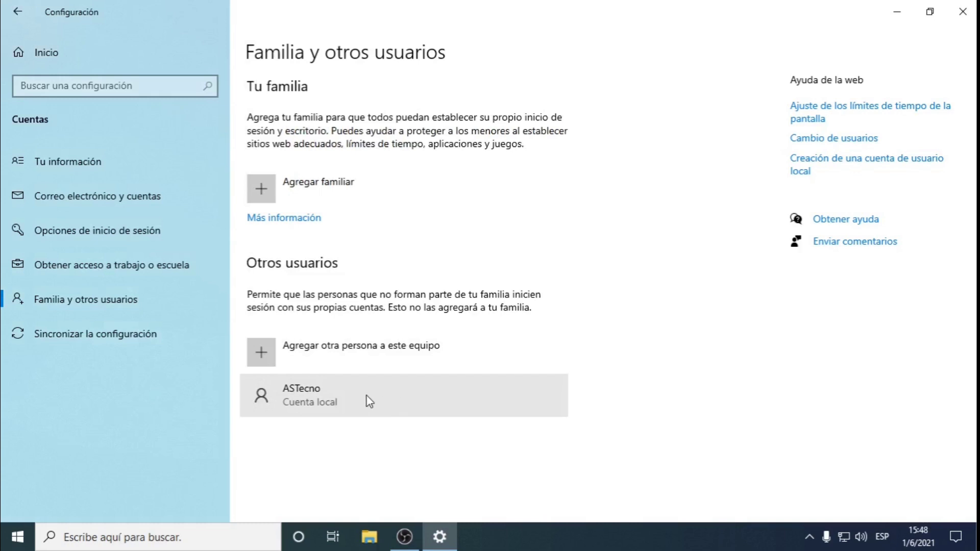
Change the account type of the local account ASTecno to Administrador
{"action": "left_click", "coordinate": [397, 400]}
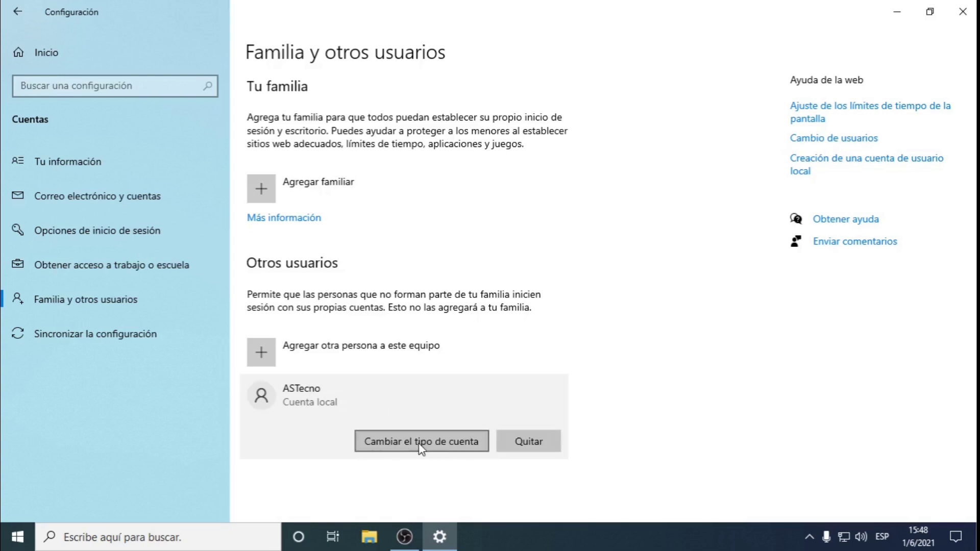
{"action": "left_click", "coordinate": [419, 445]}
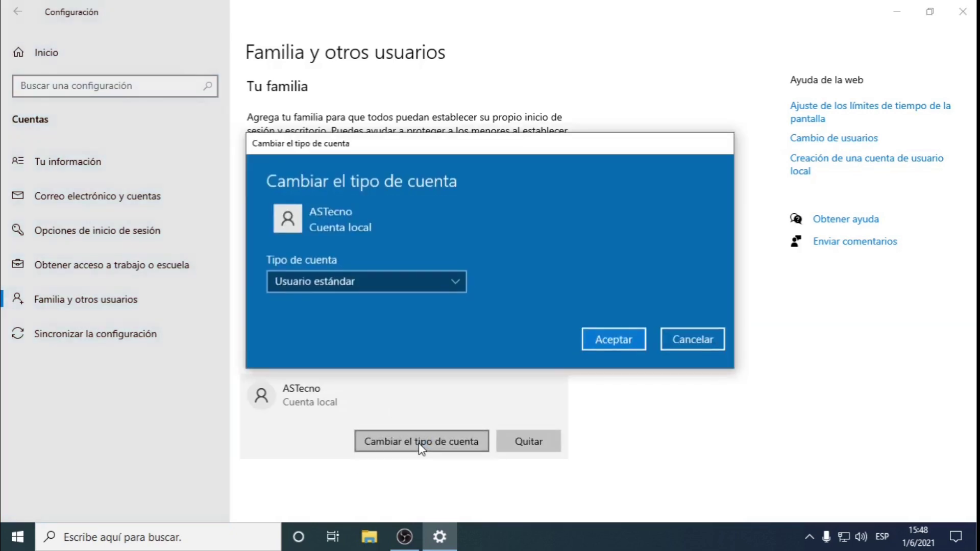
{"action": "left_click", "coordinate": [452, 281]}
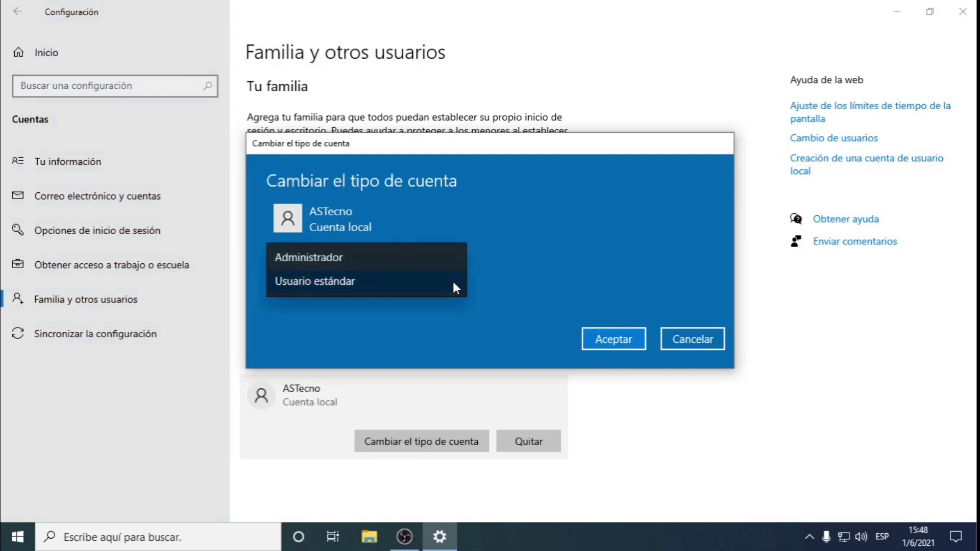
{"action": "left_click", "coordinate": [344, 260]}
{"action": "left_click", "coordinate": [631, 340]}
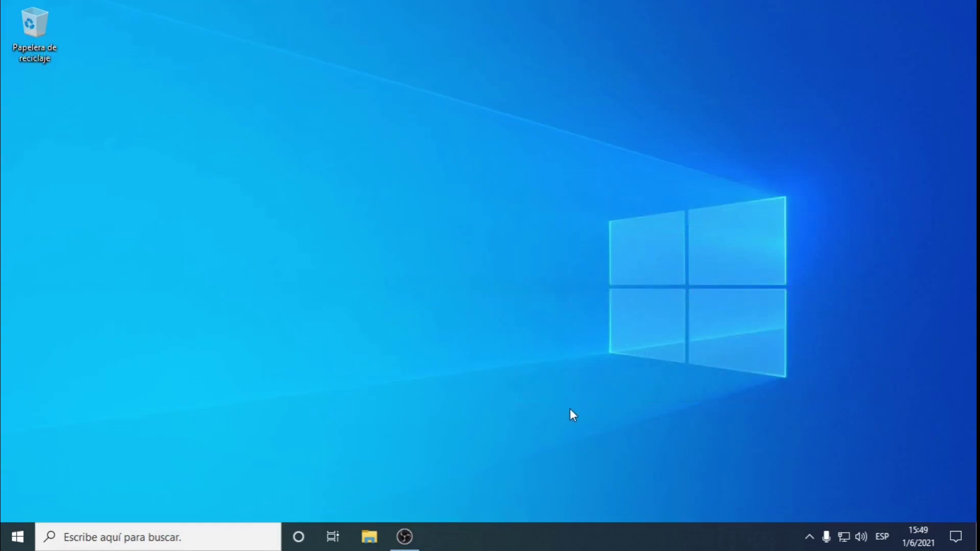
Switch from the current Windows session to the new ASTecno account
{"action": "left_click", "coordinate": [17, 537]}
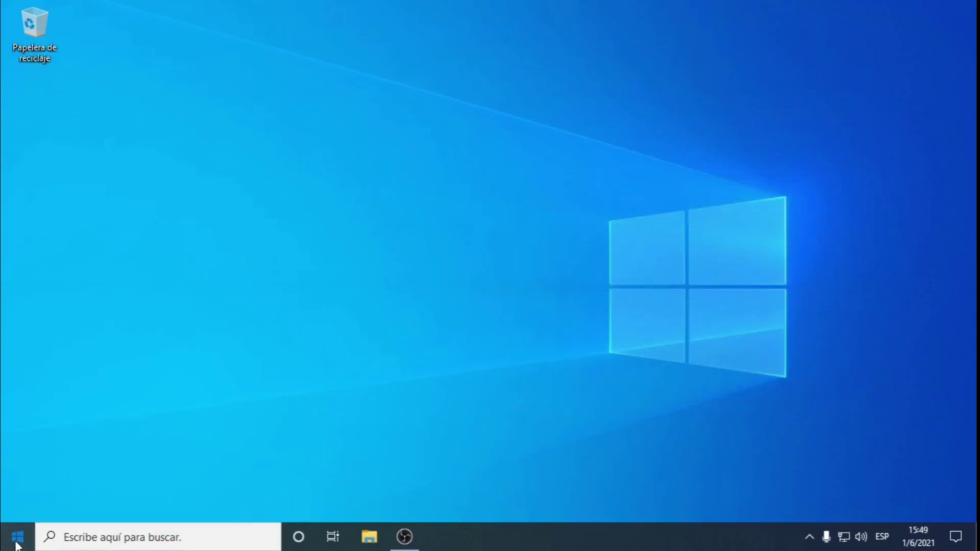
{"action": "left_click", "coordinate": [19, 366]}
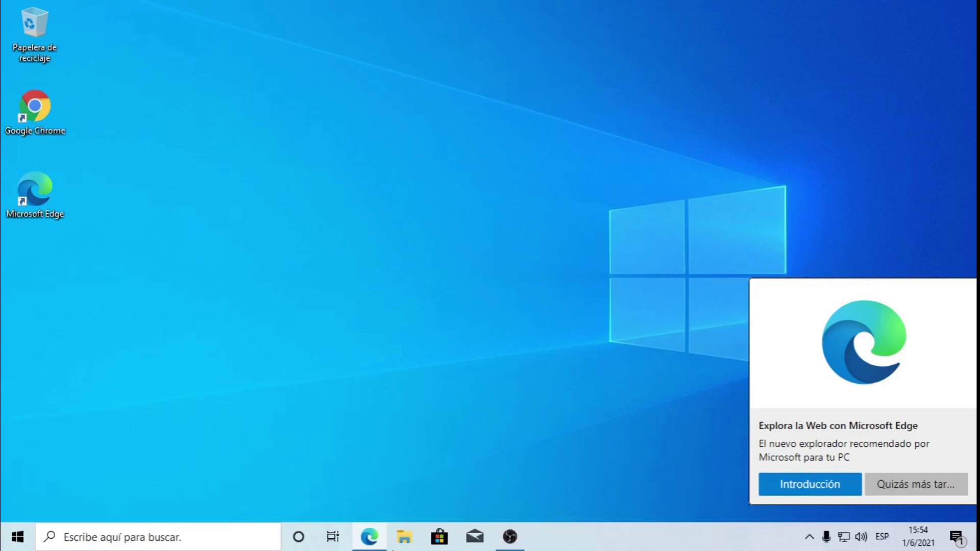
Check the user profile folders in Usuarios on Disco local (C:), and close File Explorer
{"action": "left_click", "coordinate": [405, 536]}
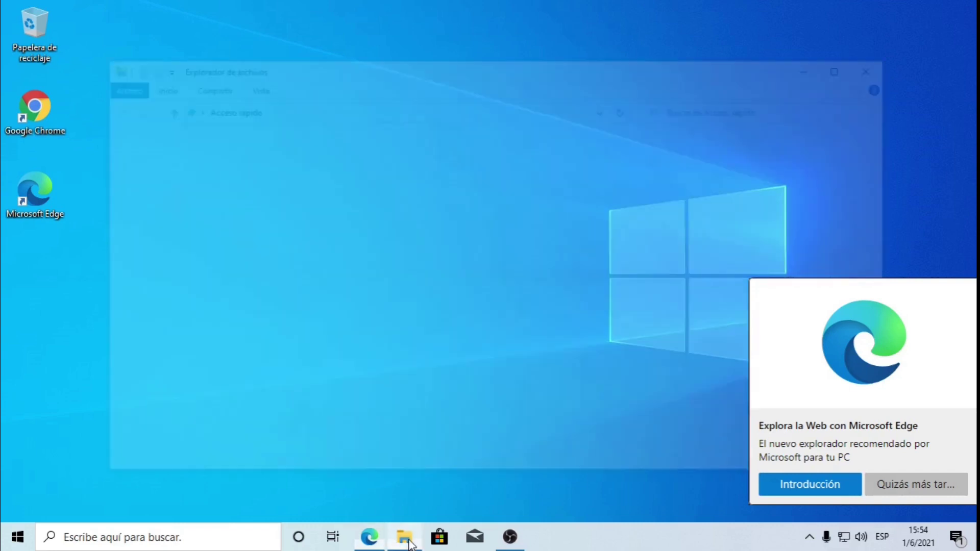
{"action": "left_click", "coordinate": [161, 300]}
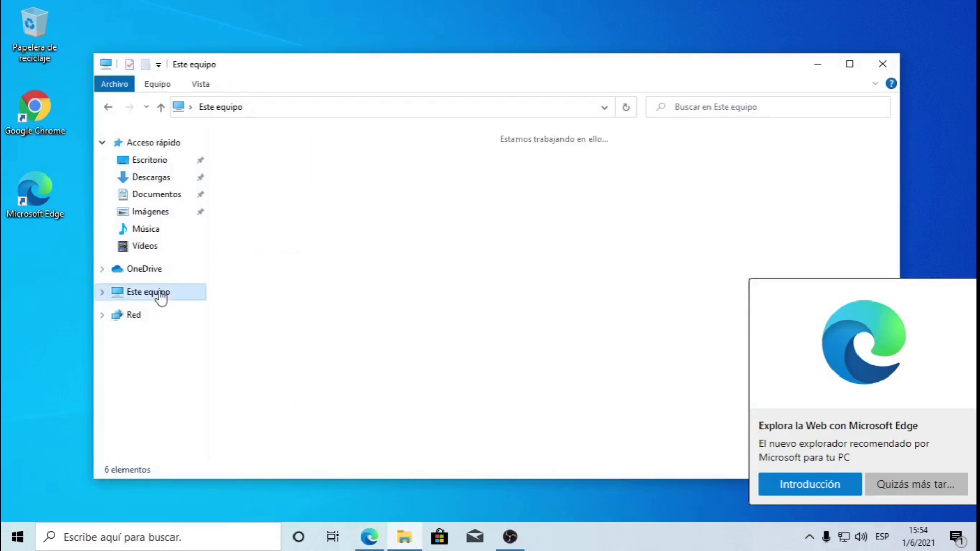
{"action": "double_click", "coordinate": [250, 301]}
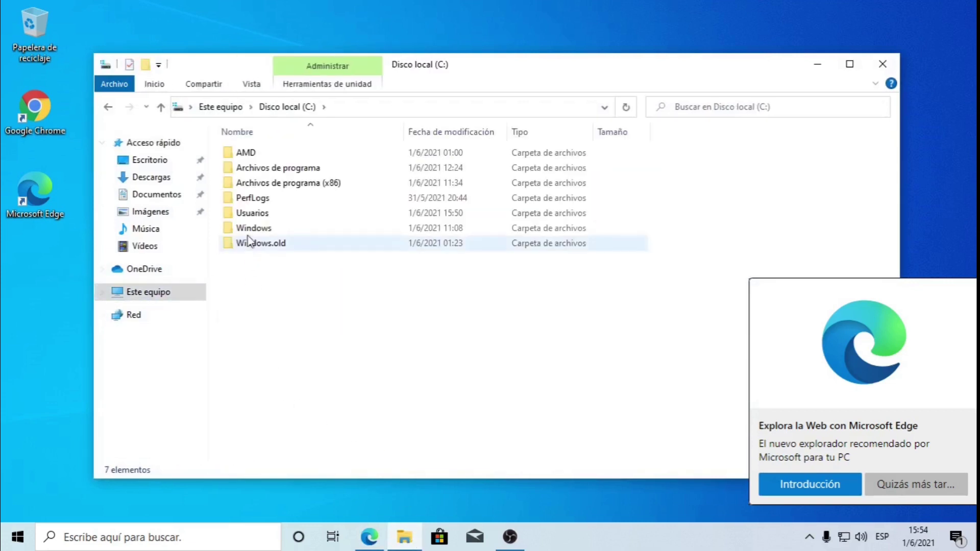
{"action": "double_click", "coordinate": [254, 212]}
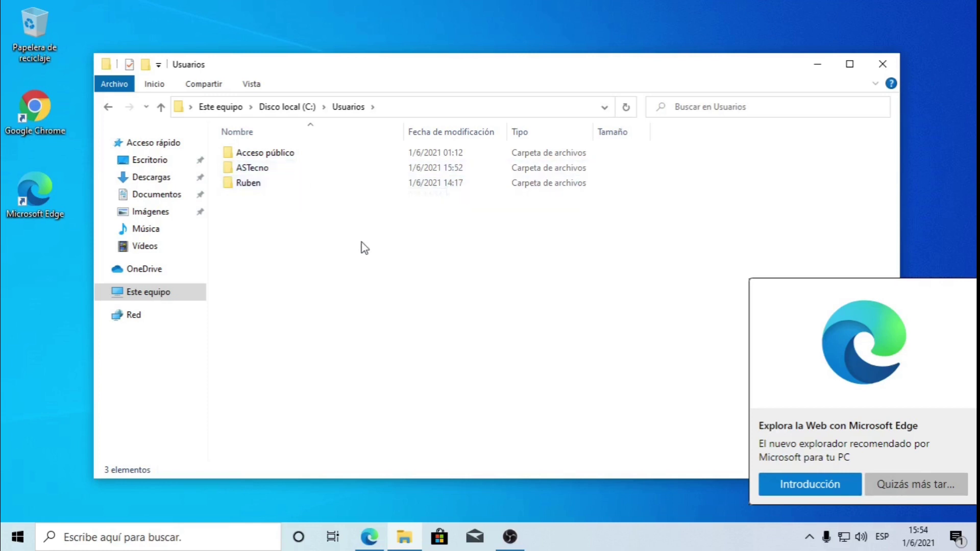
{"action": "left_click", "coordinate": [882, 64]}
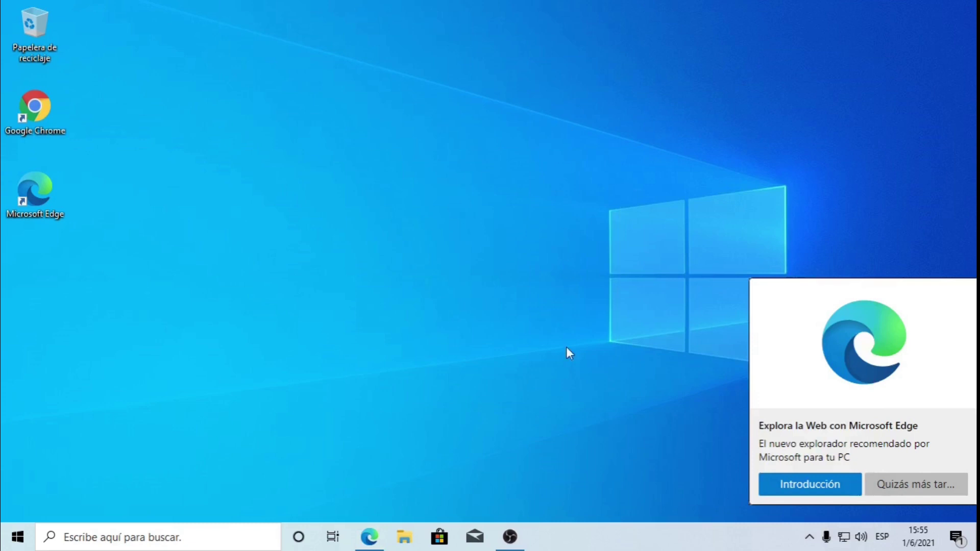
Open the user accounts management window for ASTecno from the detailed users view of Task Manager
{"action": "right_click", "coordinate": [614, 541]}
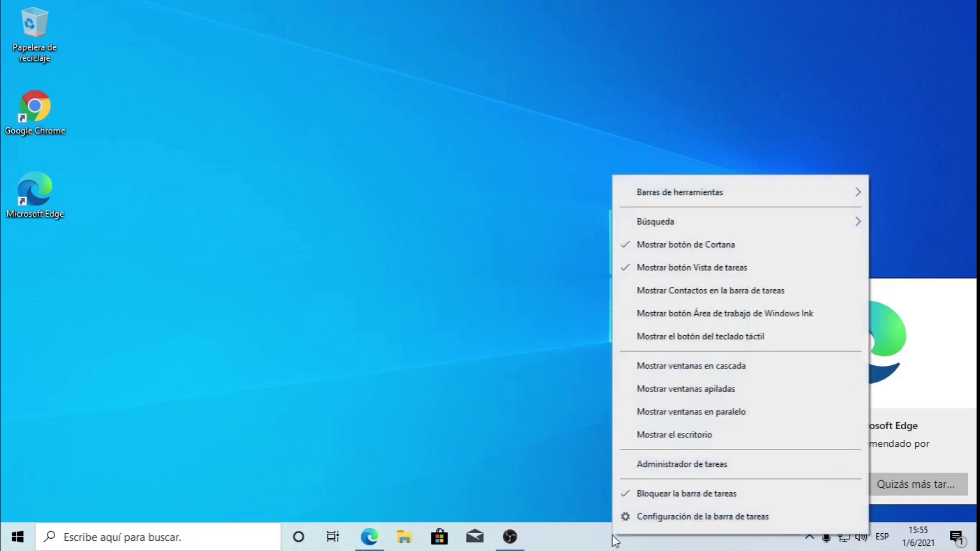
{"action": "left_click", "coordinate": [646, 465]}
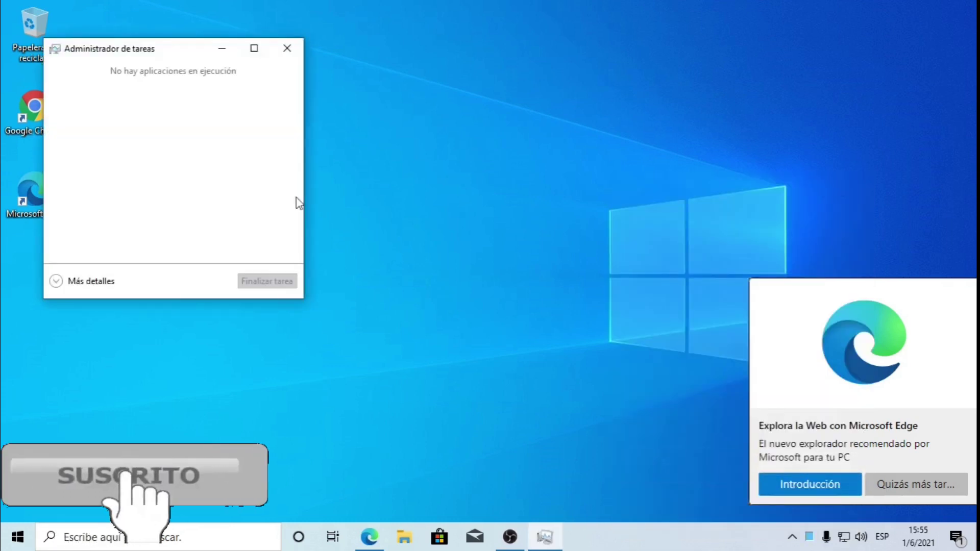
{"action": "left_click", "coordinate": [76, 285]}
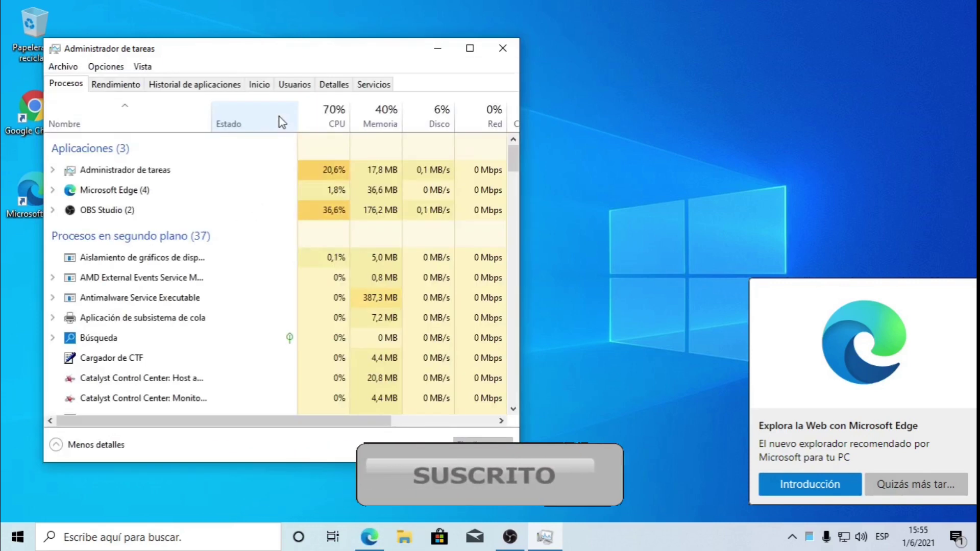
{"action": "left_click", "coordinate": [296, 84]}
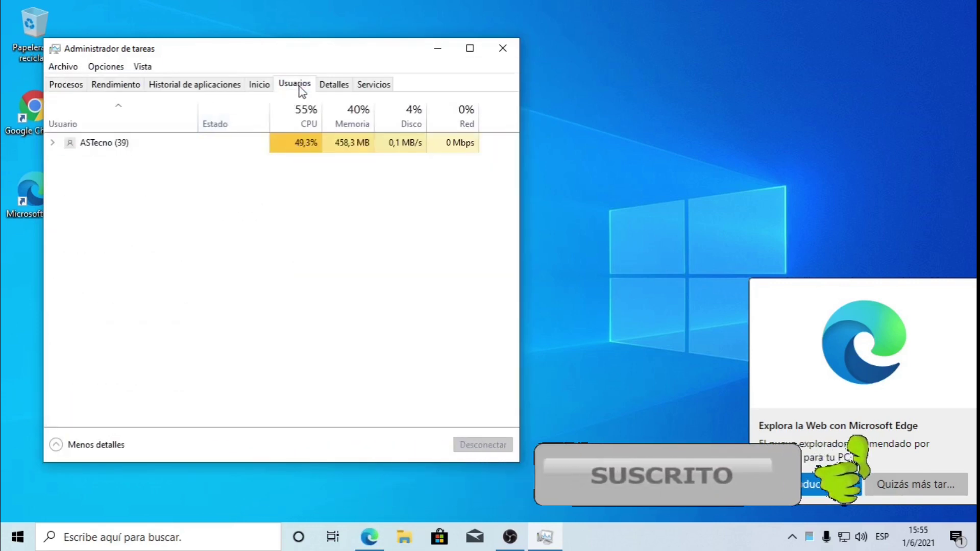
{"action": "right_click", "coordinate": [105, 147]}
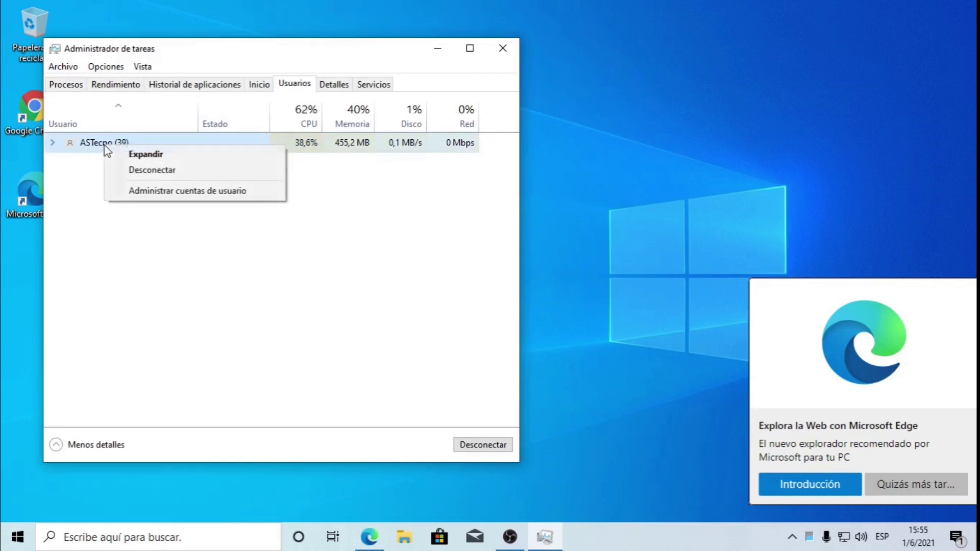
{"action": "left_click", "coordinate": [167, 192]}
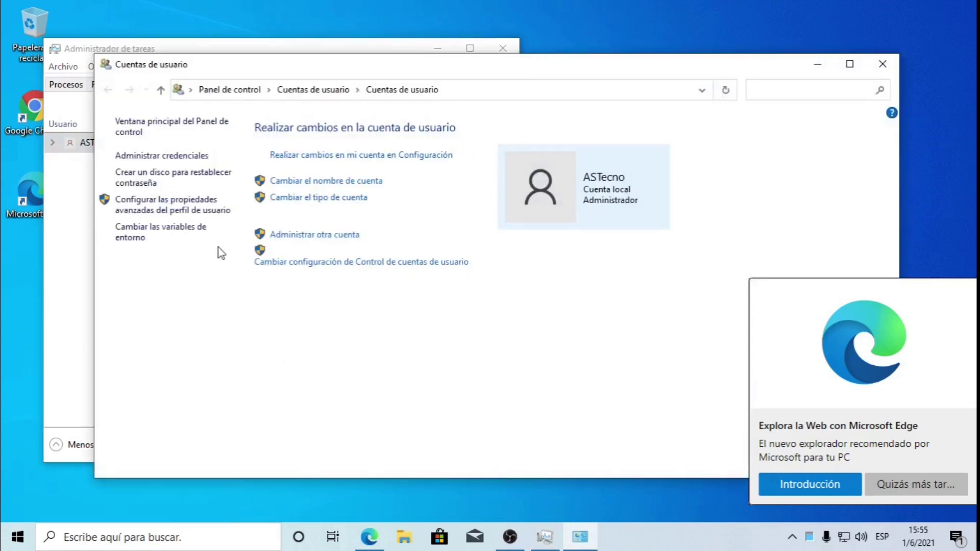
Delete the old password-protected Microsoft administrator account, keeping its files
{"action": "left_click", "coordinate": [309, 236]}
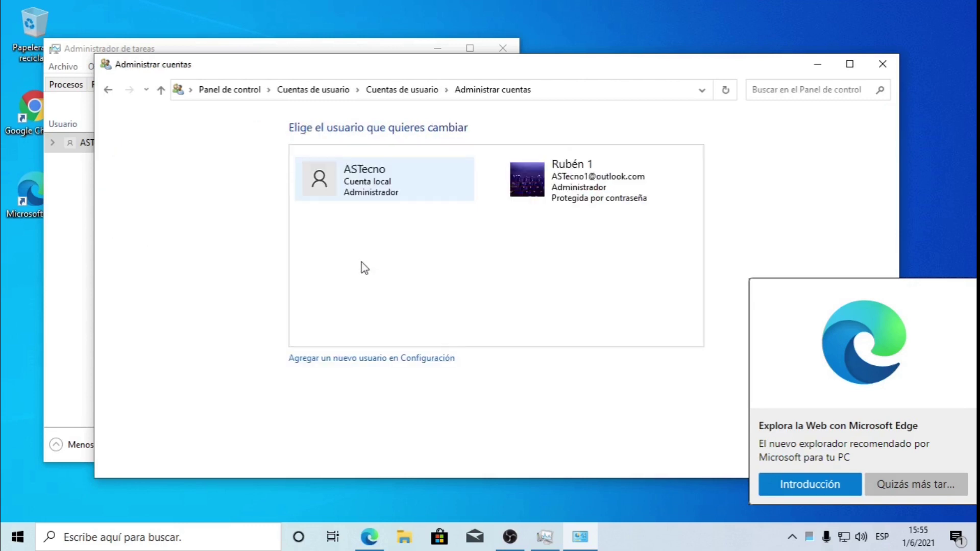
{"action": "left_click", "coordinate": [566, 182]}
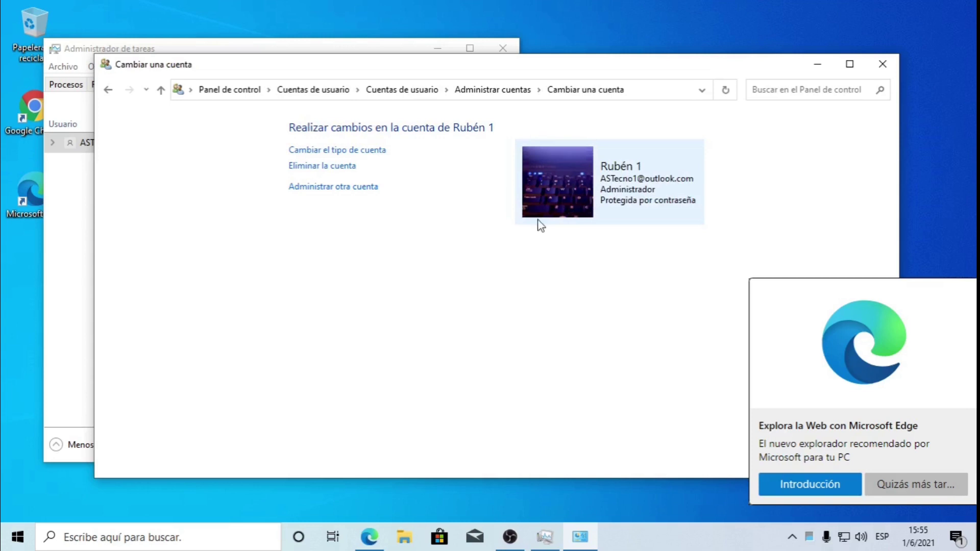
{"action": "left_click", "coordinate": [313, 167]}
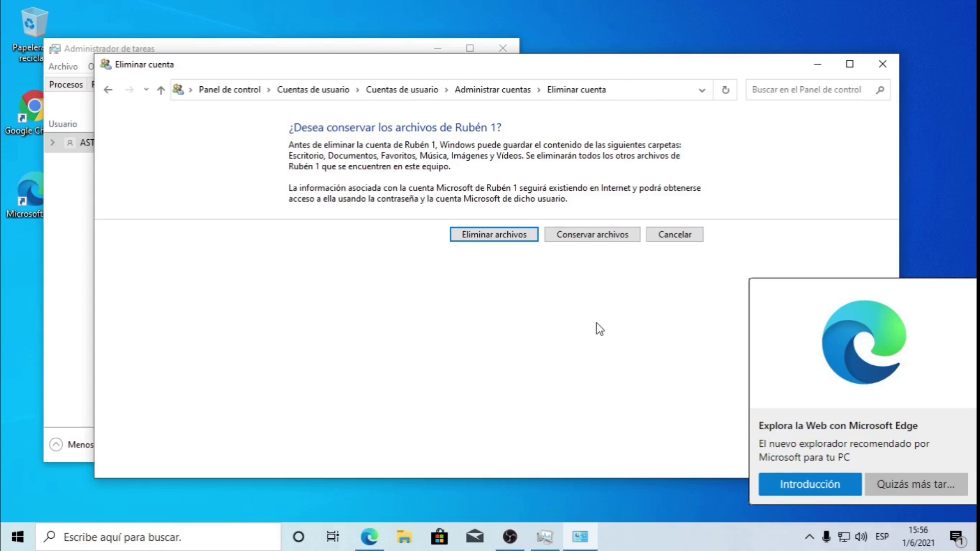
{"action": "left_click", "coordinate": [598, 234]}
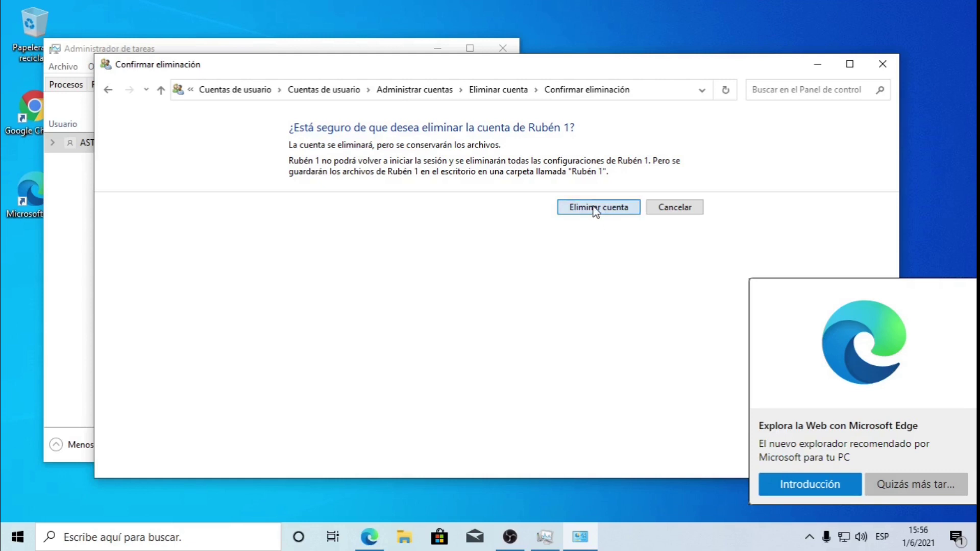
{"action": "left_click", "coordinate": [594, 209]}
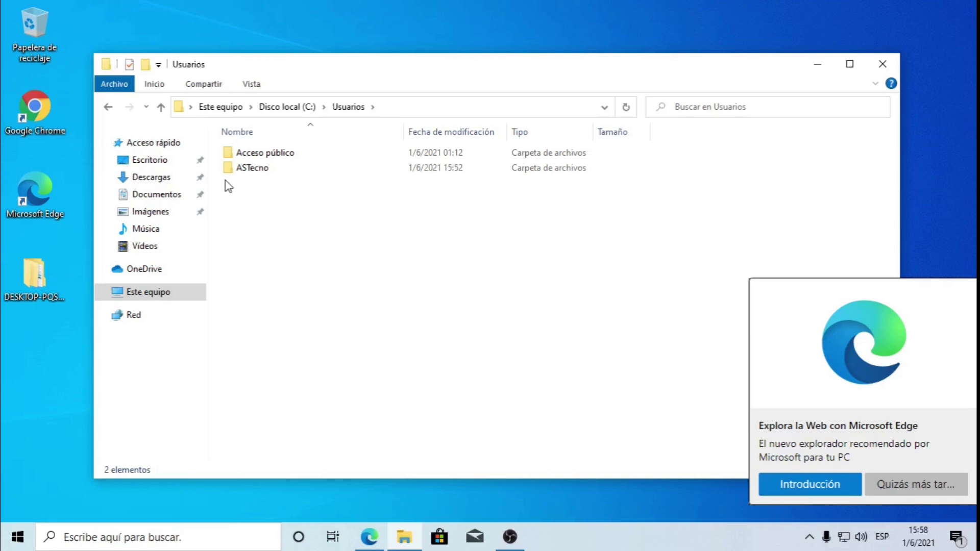
Close the Usuarios folder window and bring up the account options for ASTecno
{"action": "left_click", "coordinate": [882, 64]}
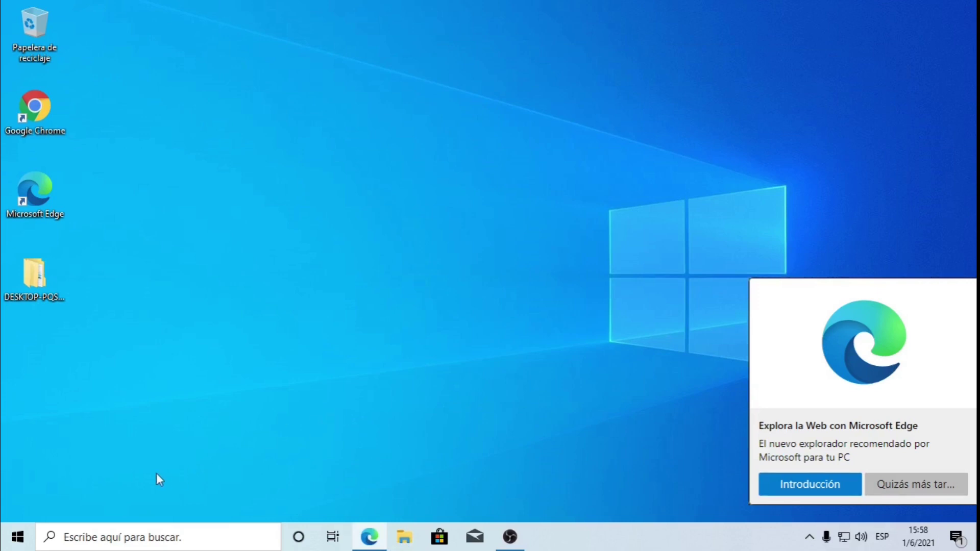
{"action": "left_click", "coordinate": [19, 539]}
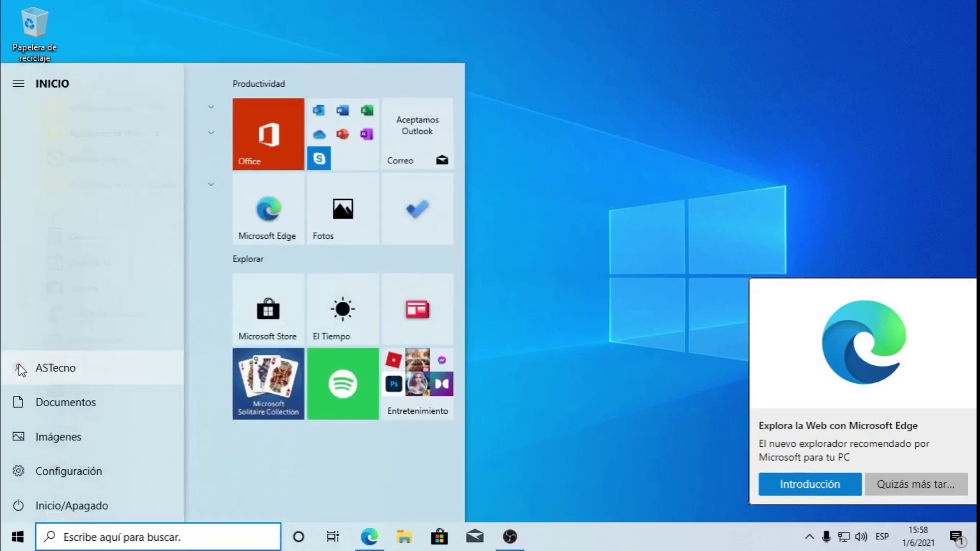
{"action": "left_click", "coordinate": [21, 370]}
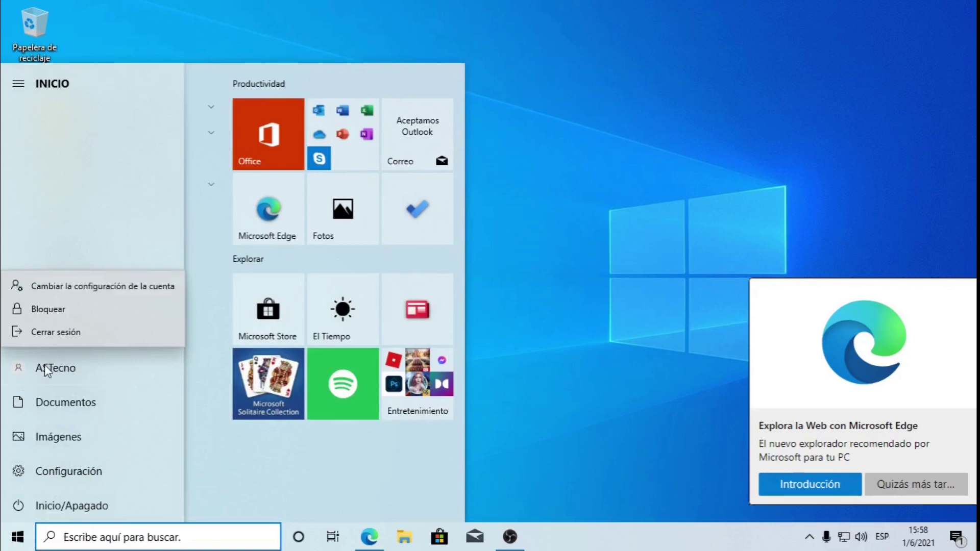